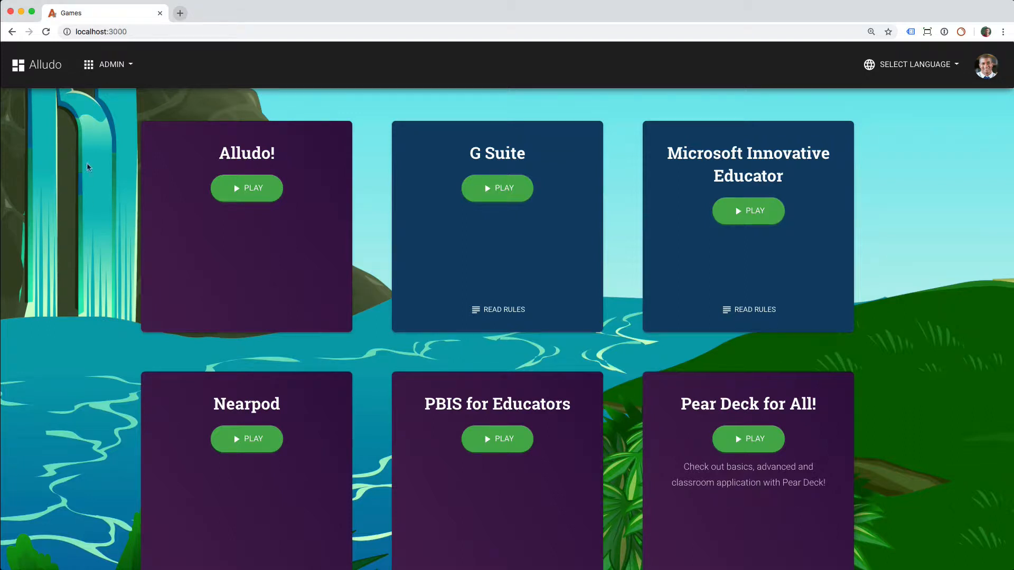
# Open the Alludo! game for editing from the admin list of games.
pyautogui.click(112, 64)
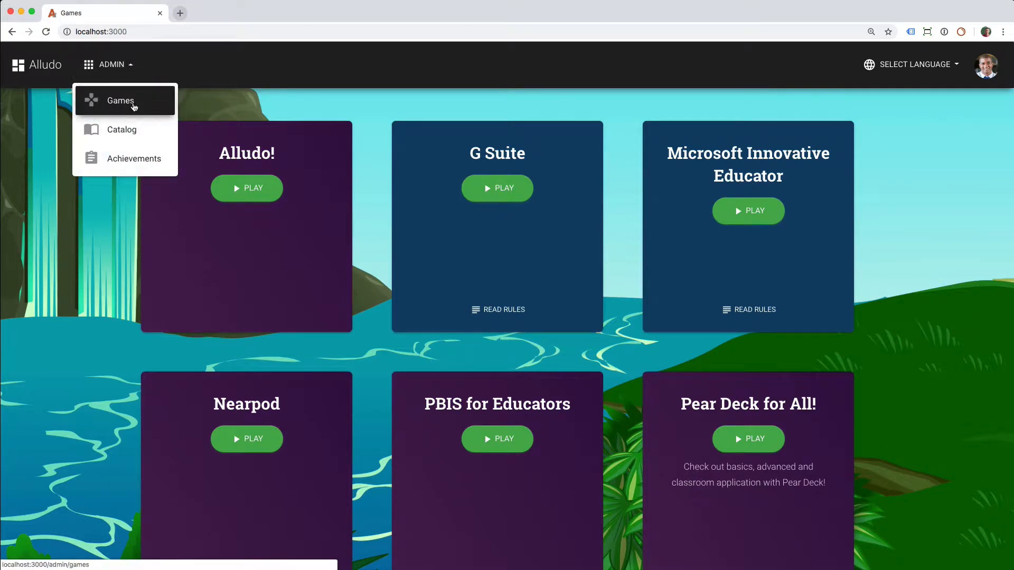
pyautogui.click(134, 107)
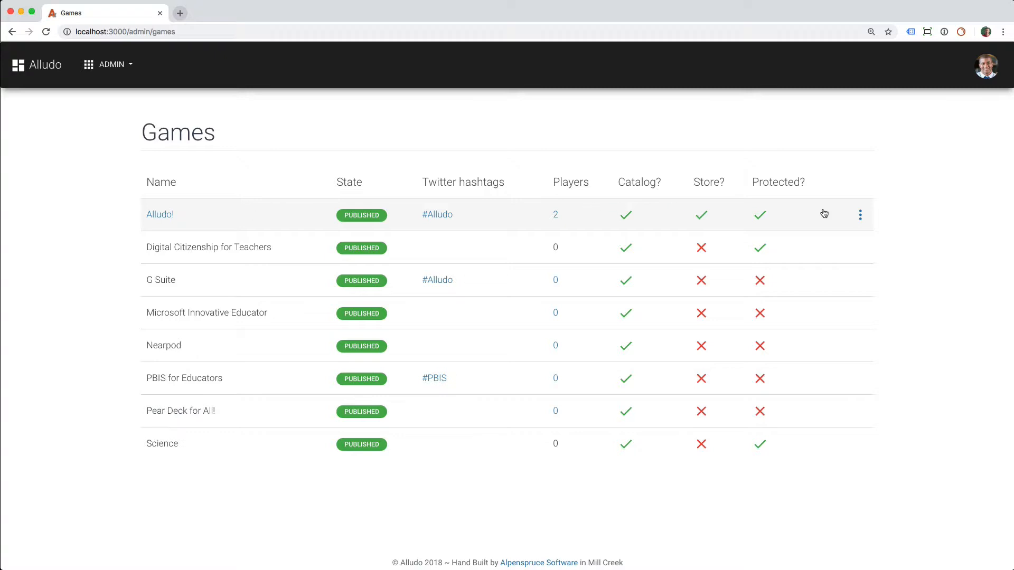
pyautogui.click(860, 214)
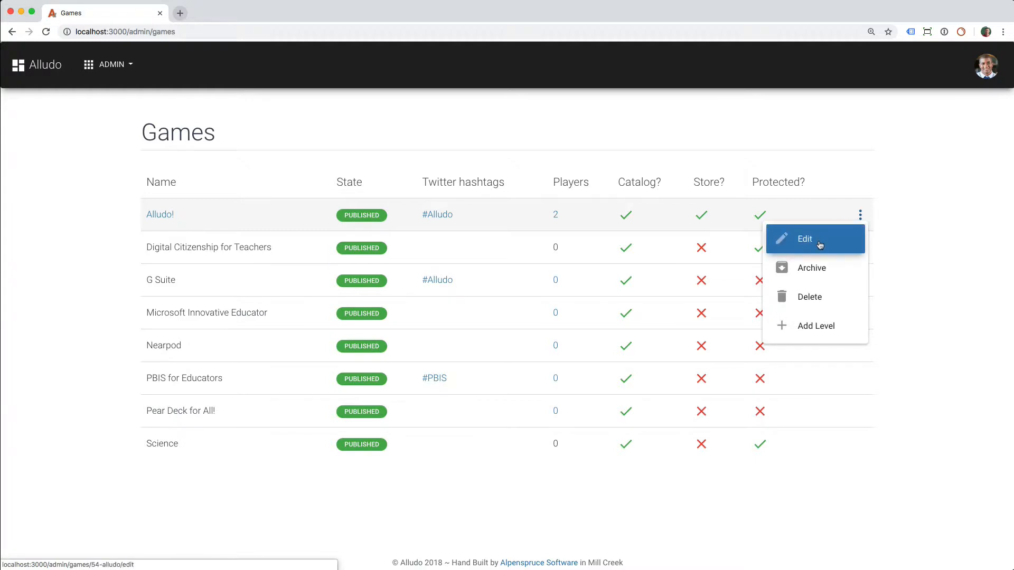
pyautogui.click(790, 241)
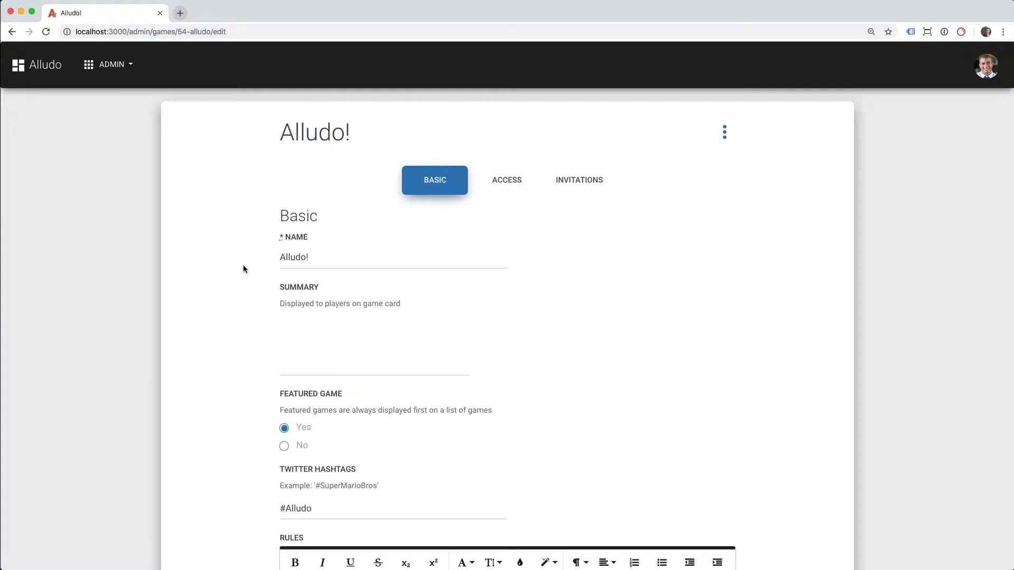
# Examine the Alludo! game's basic settings through to the Configuration section, and its list of people with access.
pyautogui.scroll(-15, 243, 270)
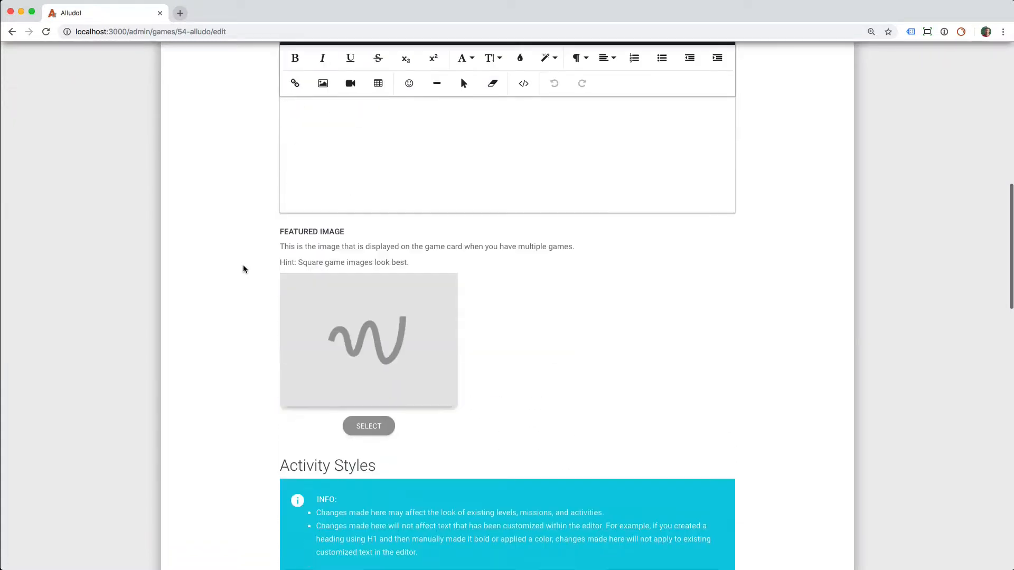
pyautogui.scroll(-15, 243, 269)
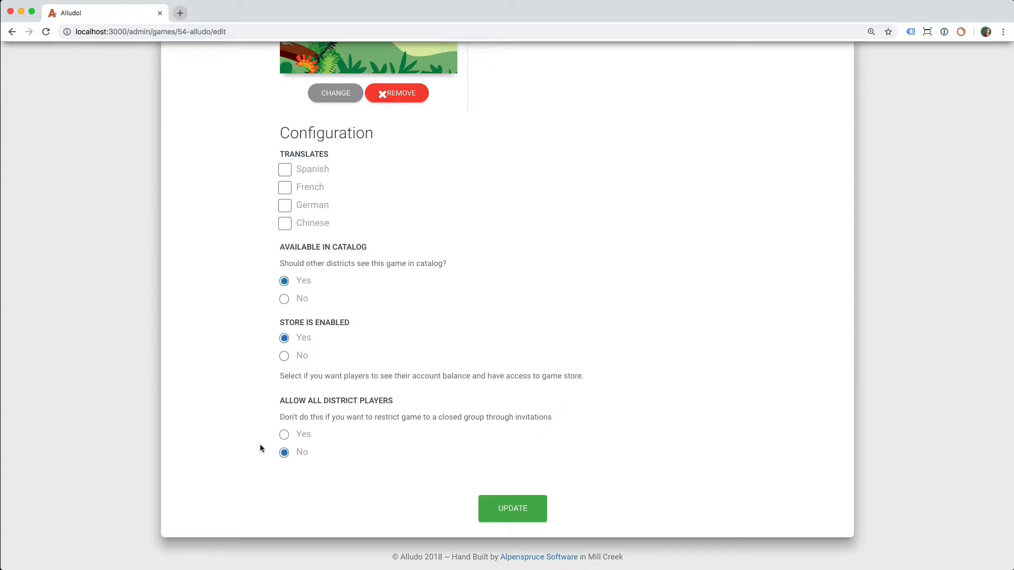
pyautogui.scroll(20, 249, 396)
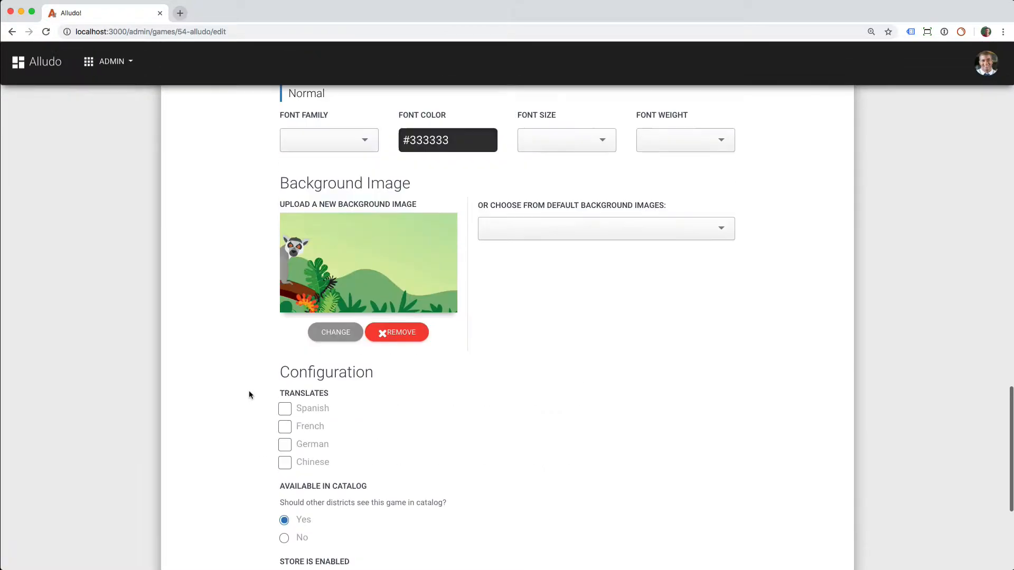
pyautogui.scroll(5, 250, 395)
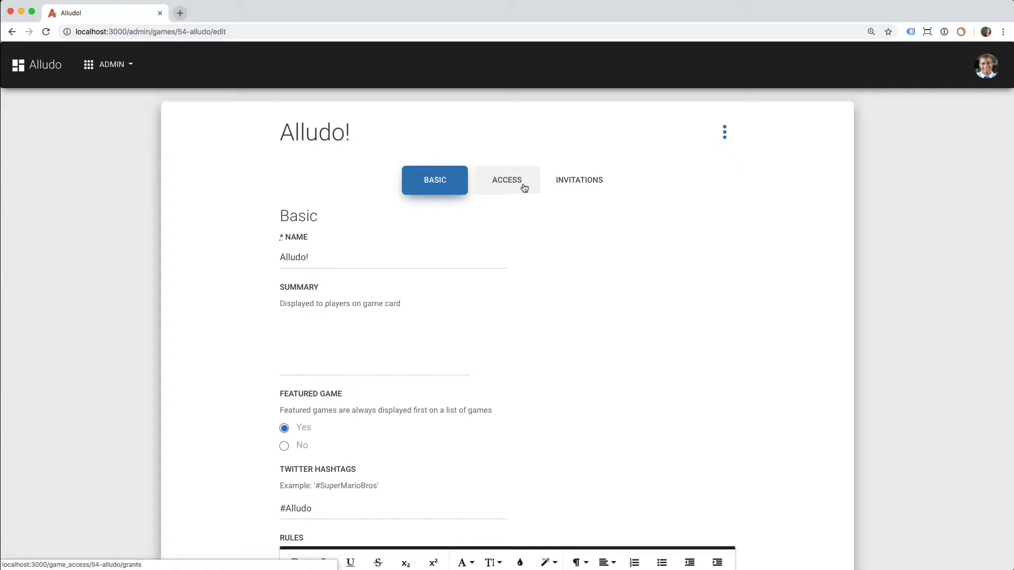
pyautogui.click(525, 189)
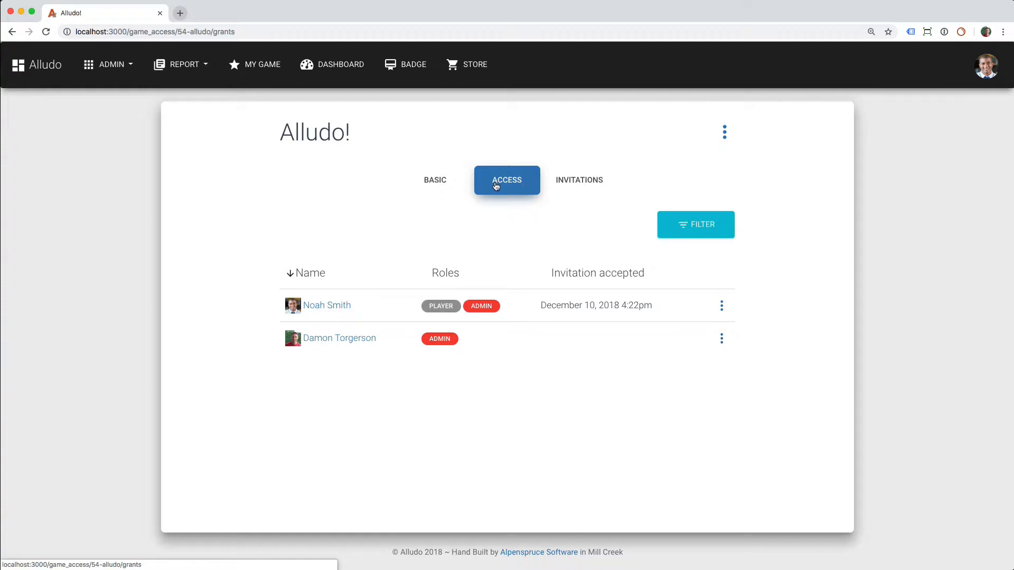
# Create an open invitation to the game with the player role and no e-mail addresses.
pyautogui.click(595, 193)
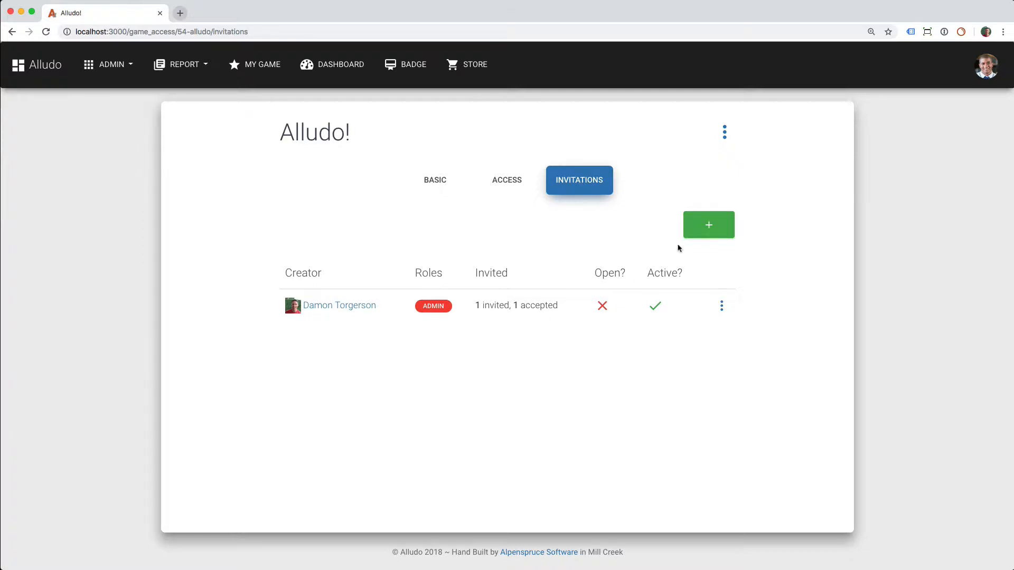
pyautogui.click(722, 224)
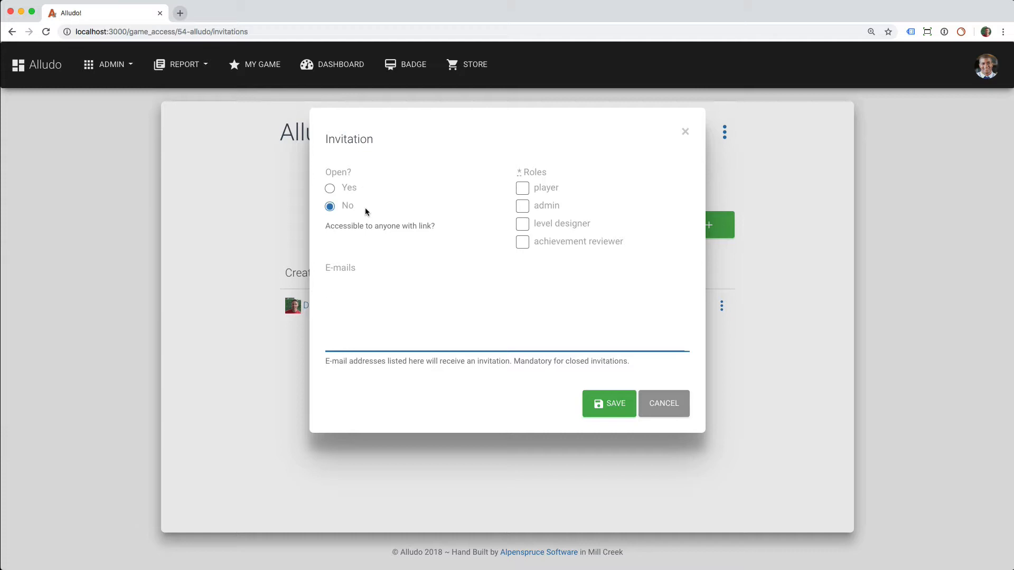
pyautogui.click(330, 188)
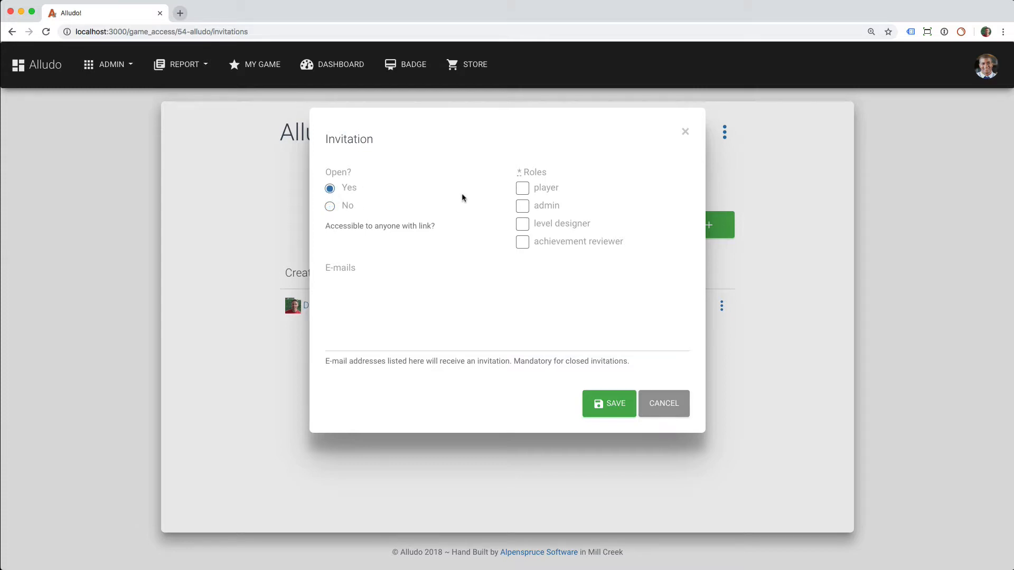
pyautogui.click(522, 188)
pyautogui.click(391, 341)
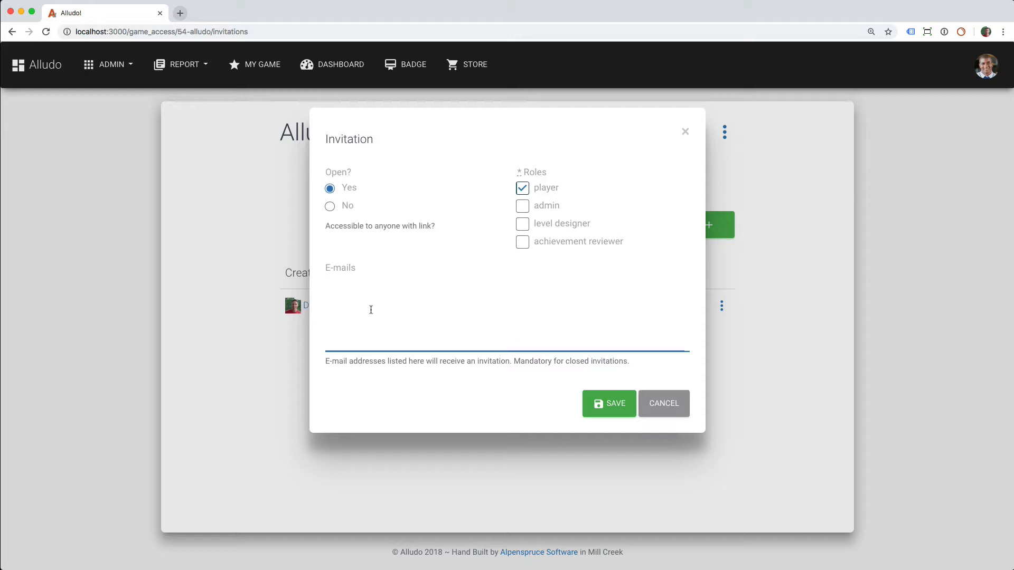
pyautogui.click(621, 406)
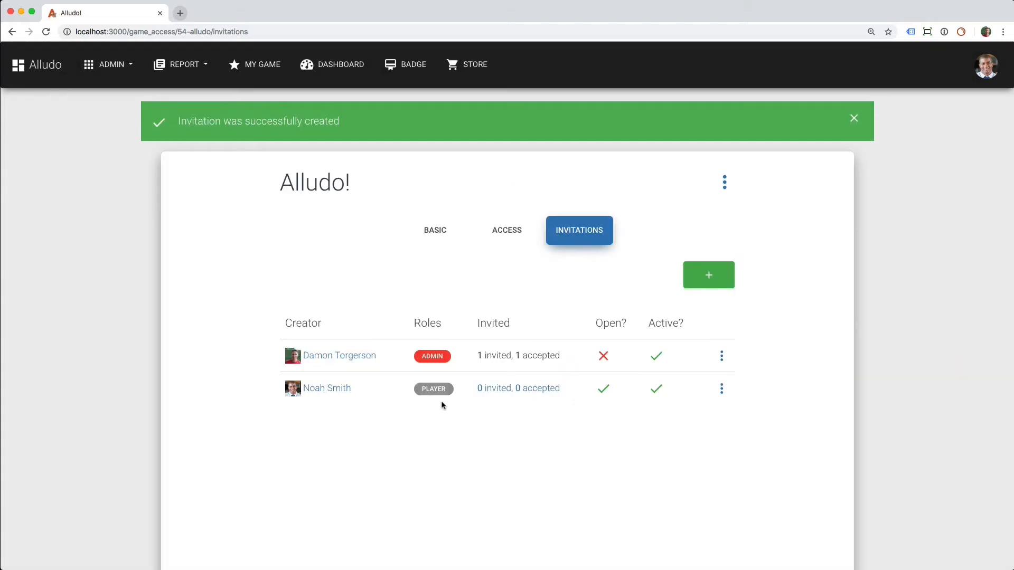
# Copy the shareable link of the new open player invitation to the clipboard and close its dialog.
pyautogui.click(531, 390)
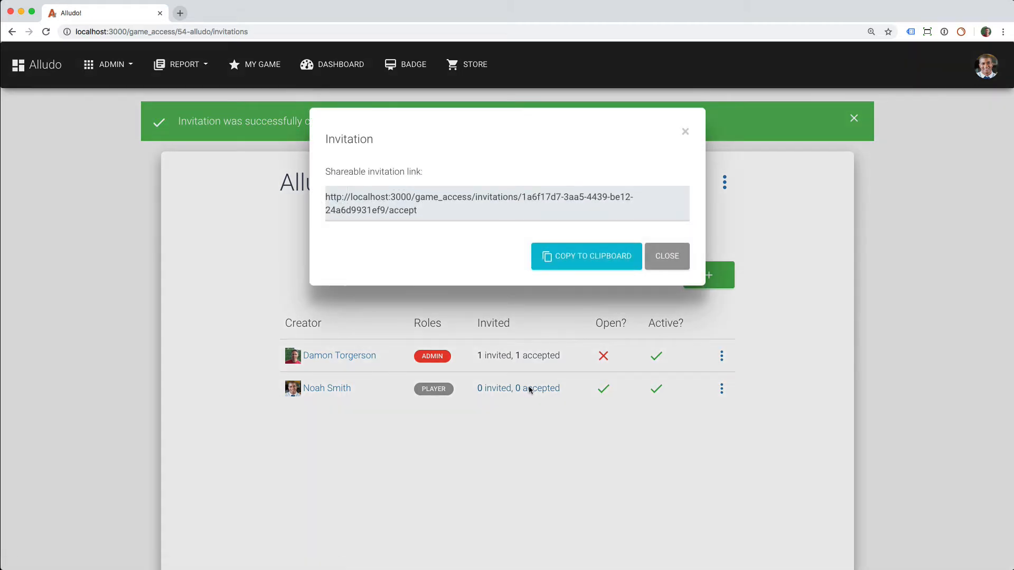
pyautogui.click(592, 262)
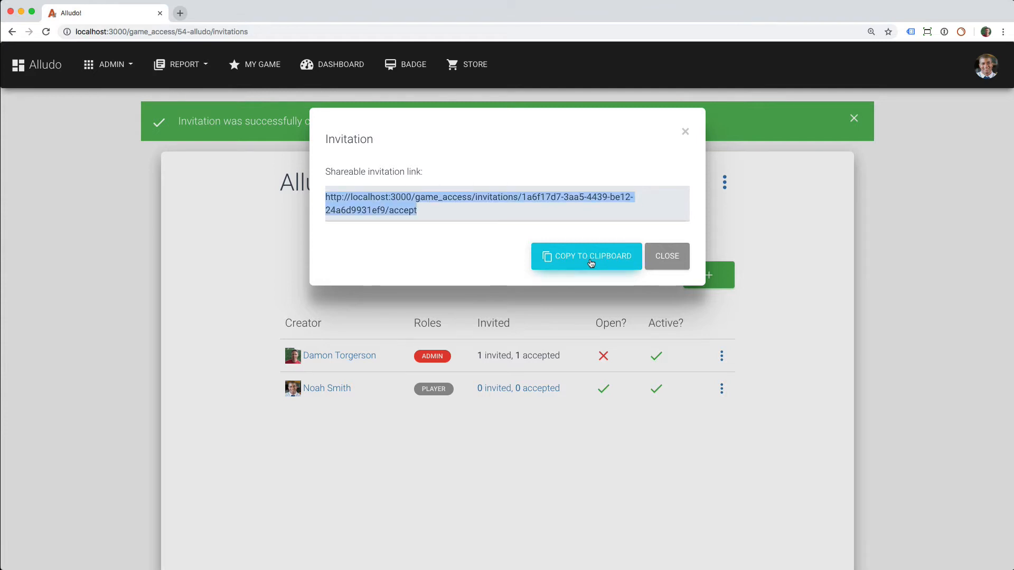
pyautogui.click(671, 256)
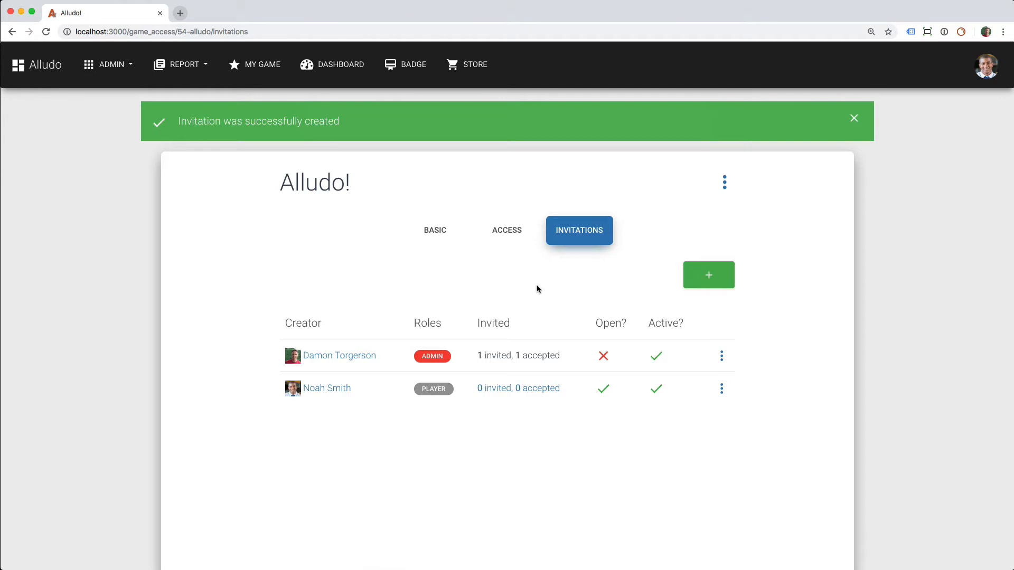
# Create a closed invitation with the player role, entering the invitee's e-mail address, and save it.
pyautogui.click(708, 276)
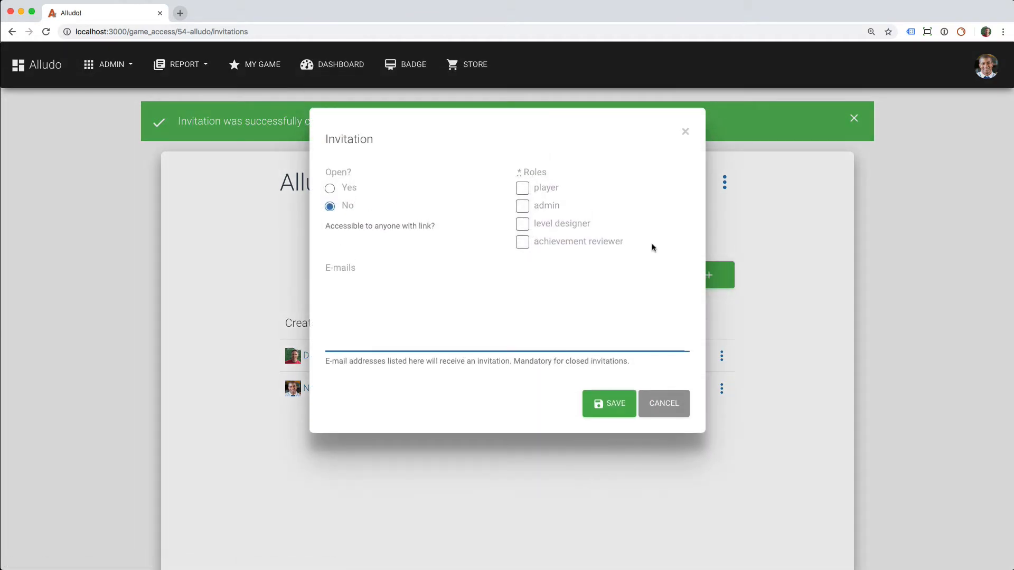
pyautogui.click(523, 190)
pyautogui.click(359, 281)
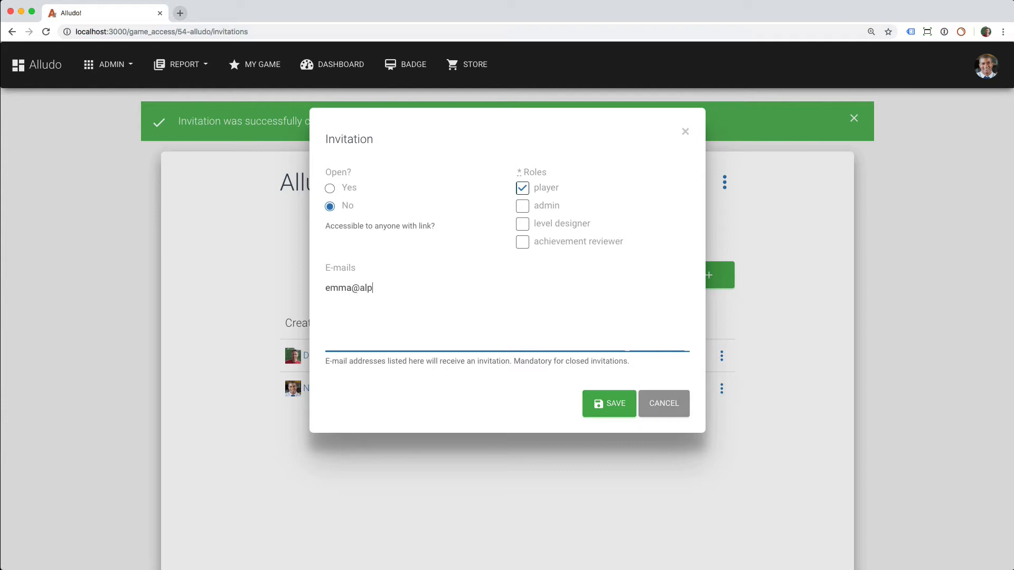
pyautogui.click(610, 404)
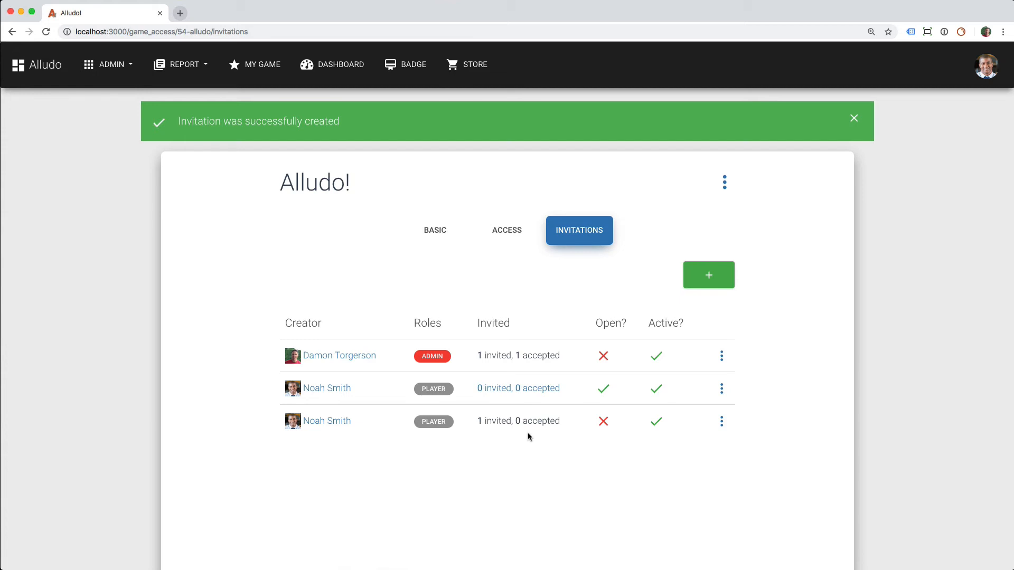
# Recheck the game's basic settings, including Allow All District Players, and revisit its access and invitation lists.
pyautogui.click(436, 236)
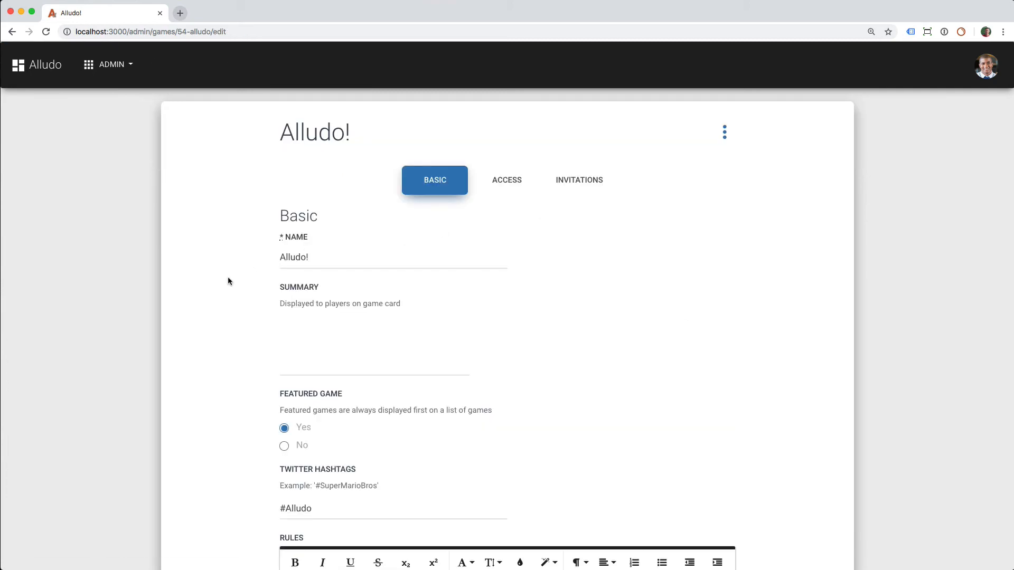
pyautogui.scroll(-15, 228, 279)
pyautogui.scroll(-12, 228, 280)
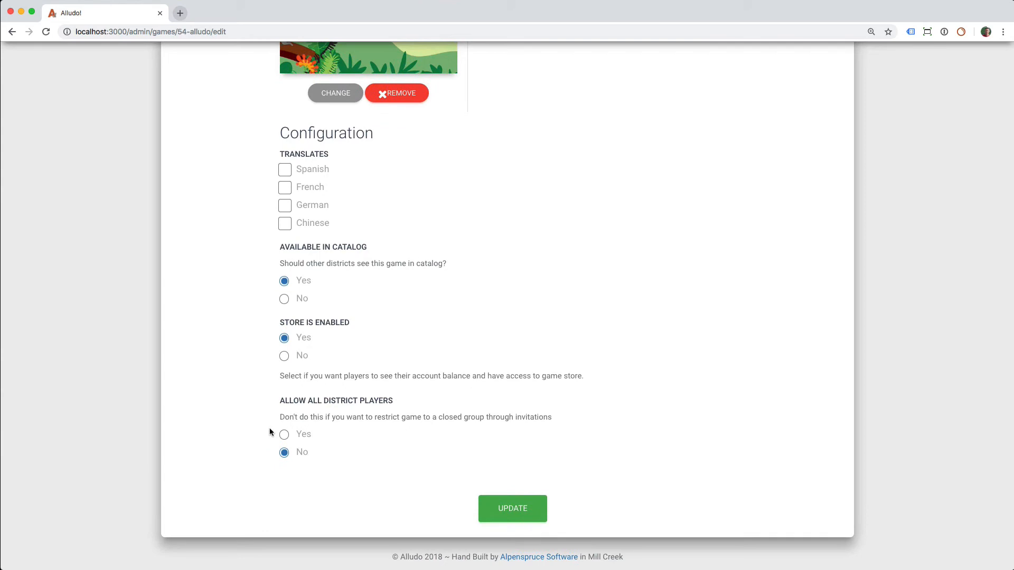
pyautogui.scroll(20, 269, 432)
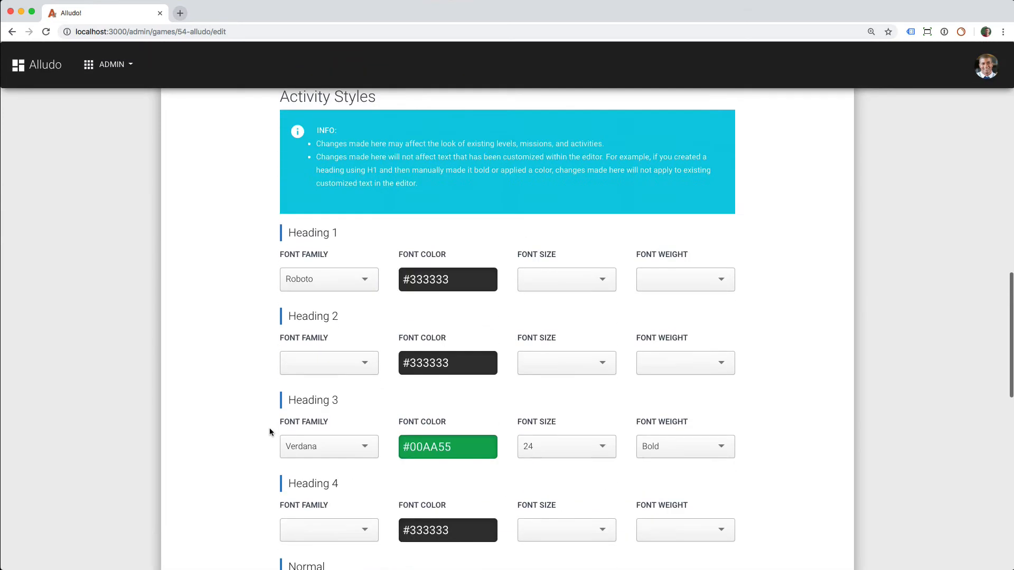
pyautogui.scroll(6, 270, 432)
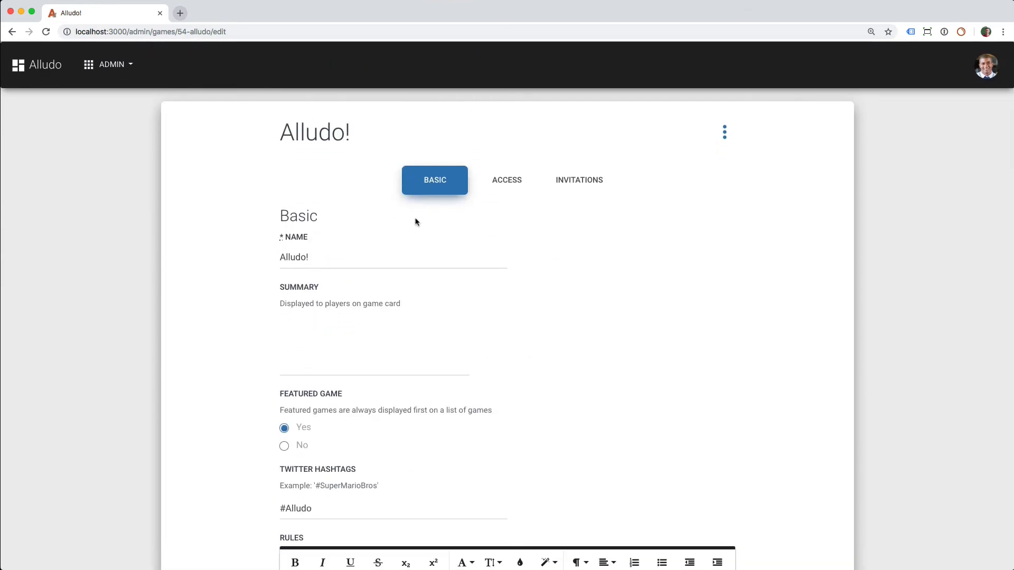
pyautogui.click(505, 178)
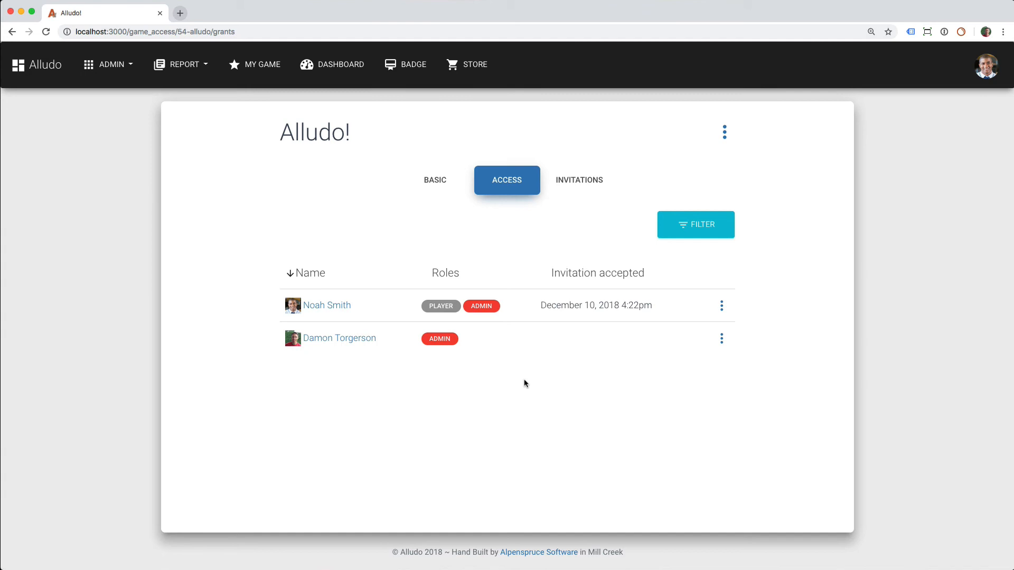
pyautogui.click(577, 182)
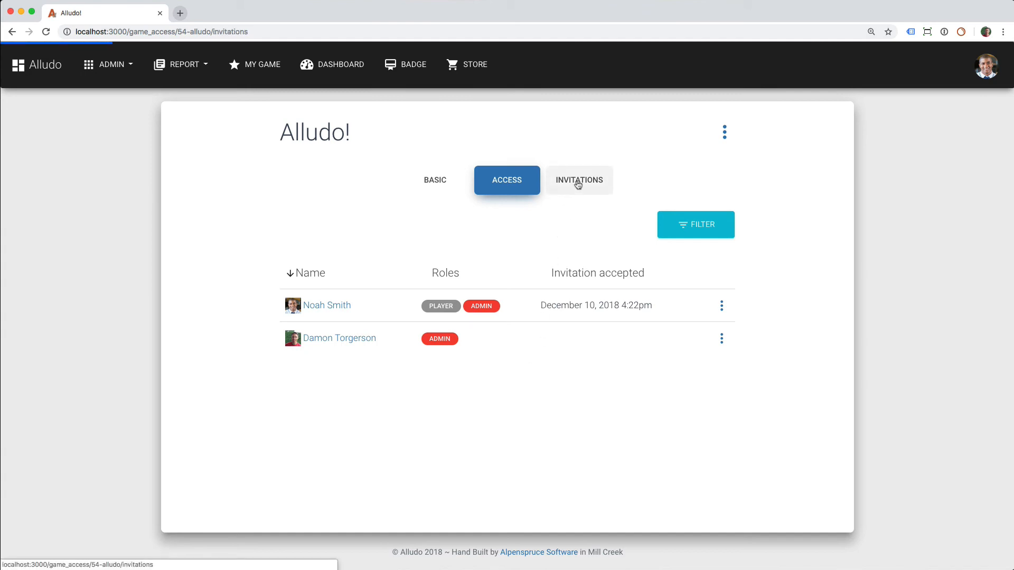